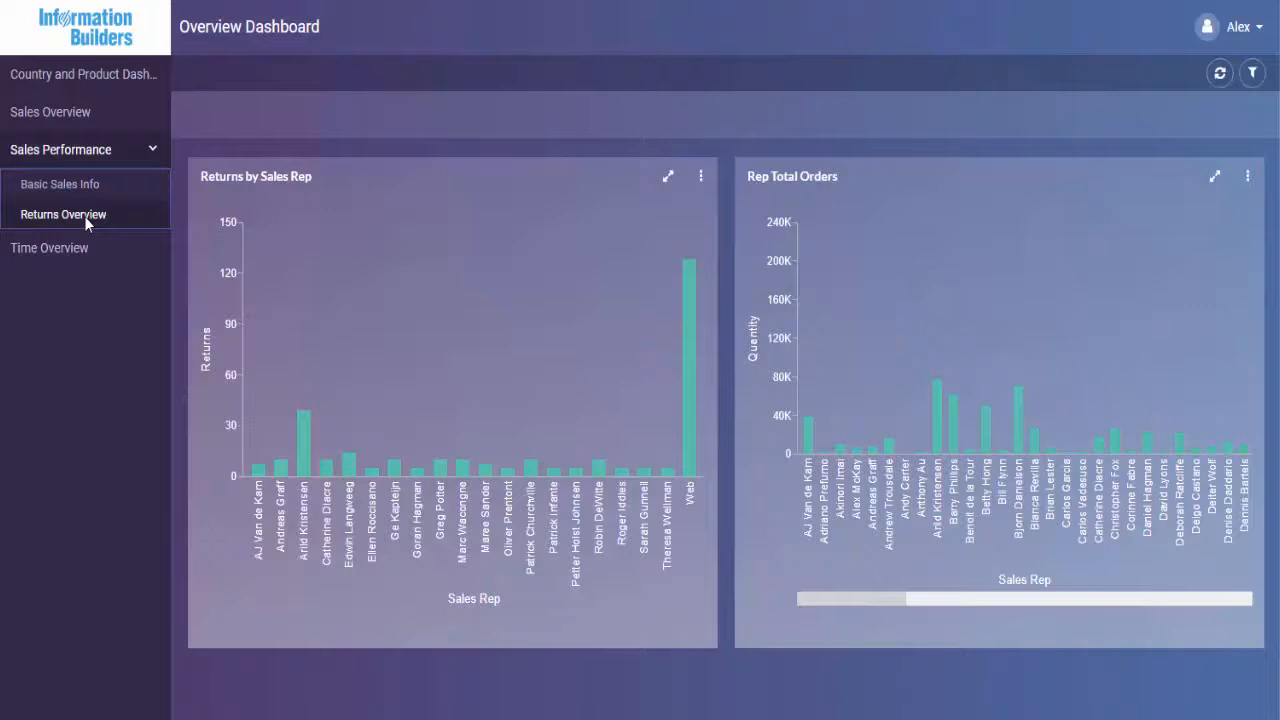
{"action": "mouse_move", "coordinate": [207, 268]}
{"action": "left_mouse_down"}
{"action": "mouse_move", "coordinate": [602, 439]}
{"action": "mouse_move", "coordinate": [713, 522]}
{"action": "left_mouse_up"}
{"action": "left_click", "coordinate": [720, 519]}
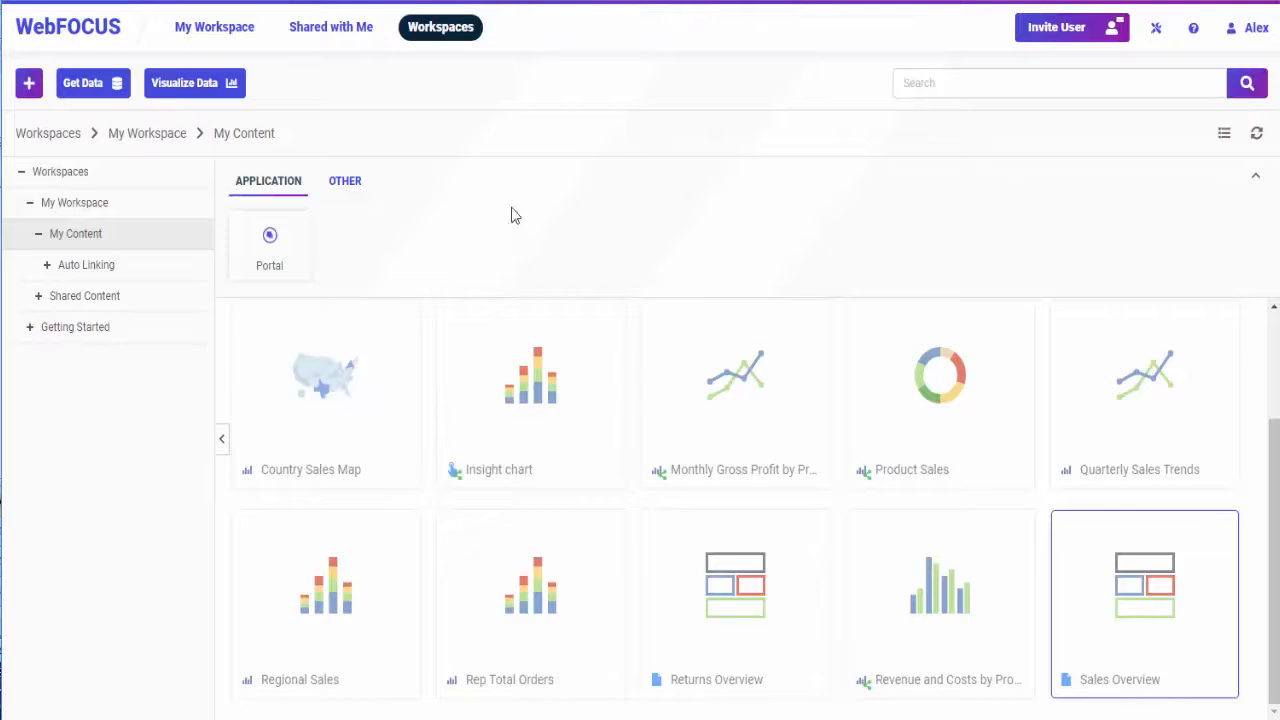
Step: Start a new portal in My Content titled "Overview Dashboard" with the alias "overview"
{"action": "left_click", "coordinate": [283, 268]}
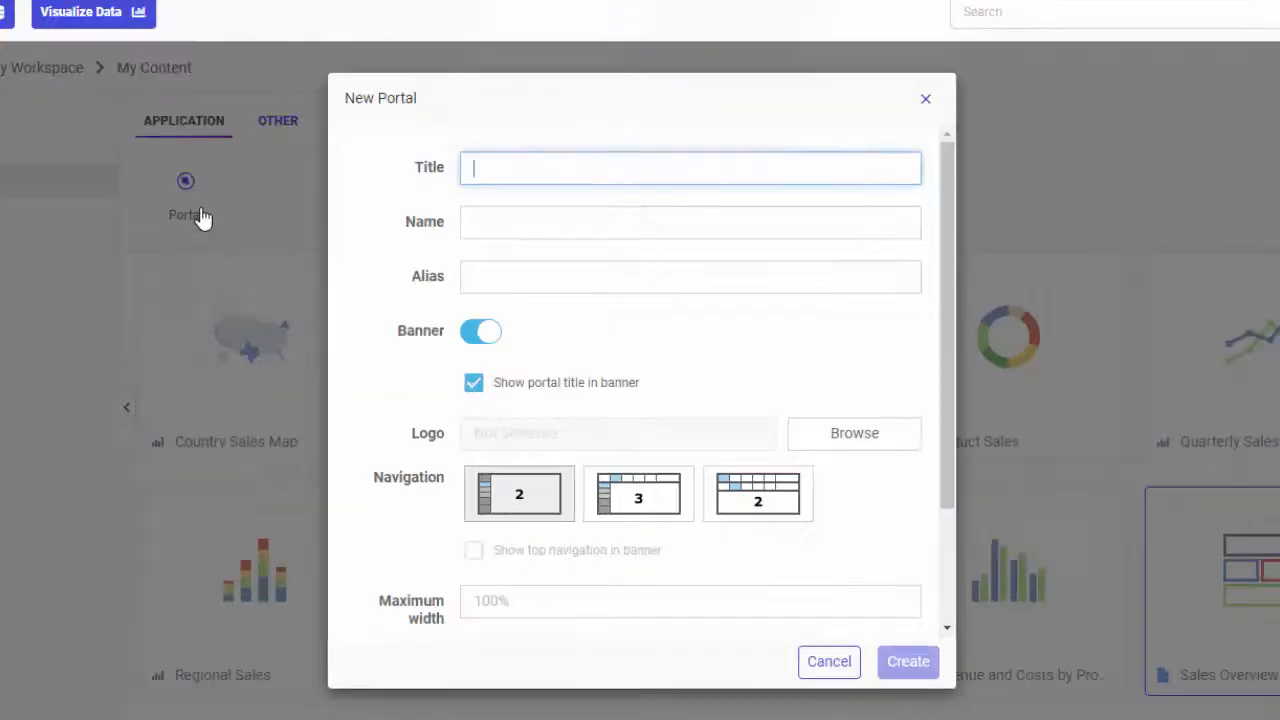
{"action": "type", "text": "Overview Dashboard"}
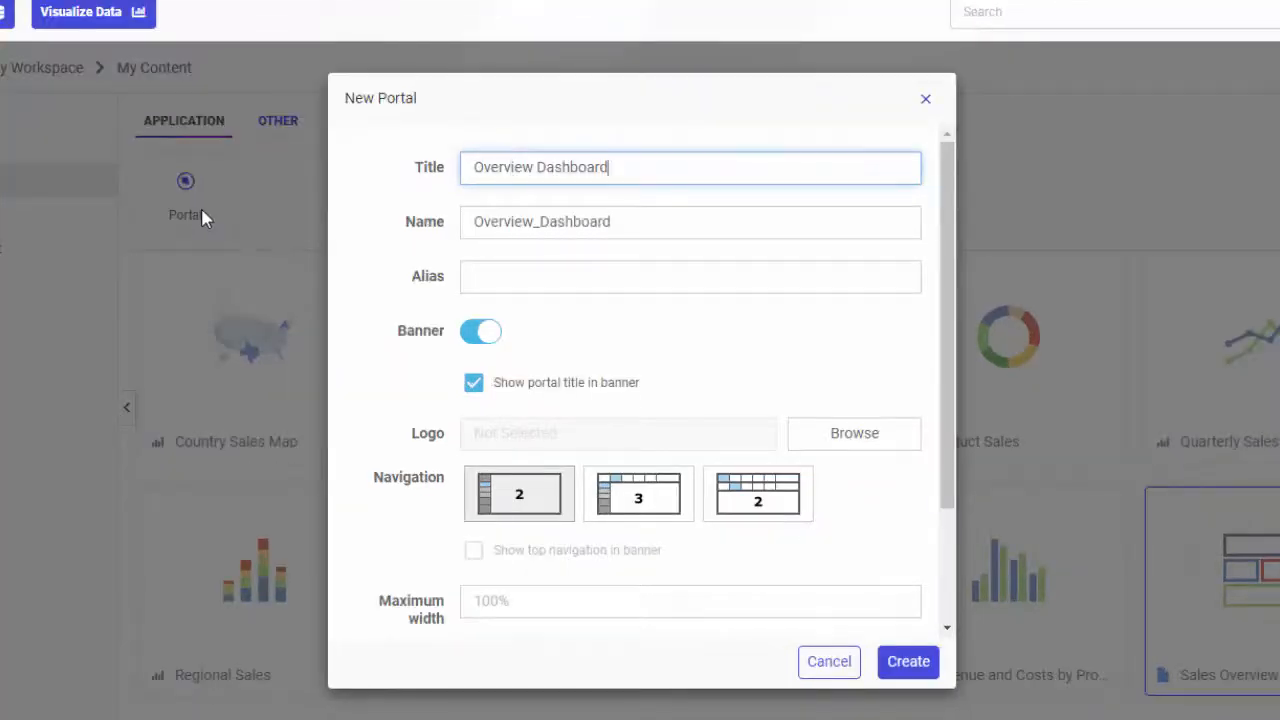
{"action": "left_click", "coordinate": [503, 270]}
{"action": "type", "text": "ove"}
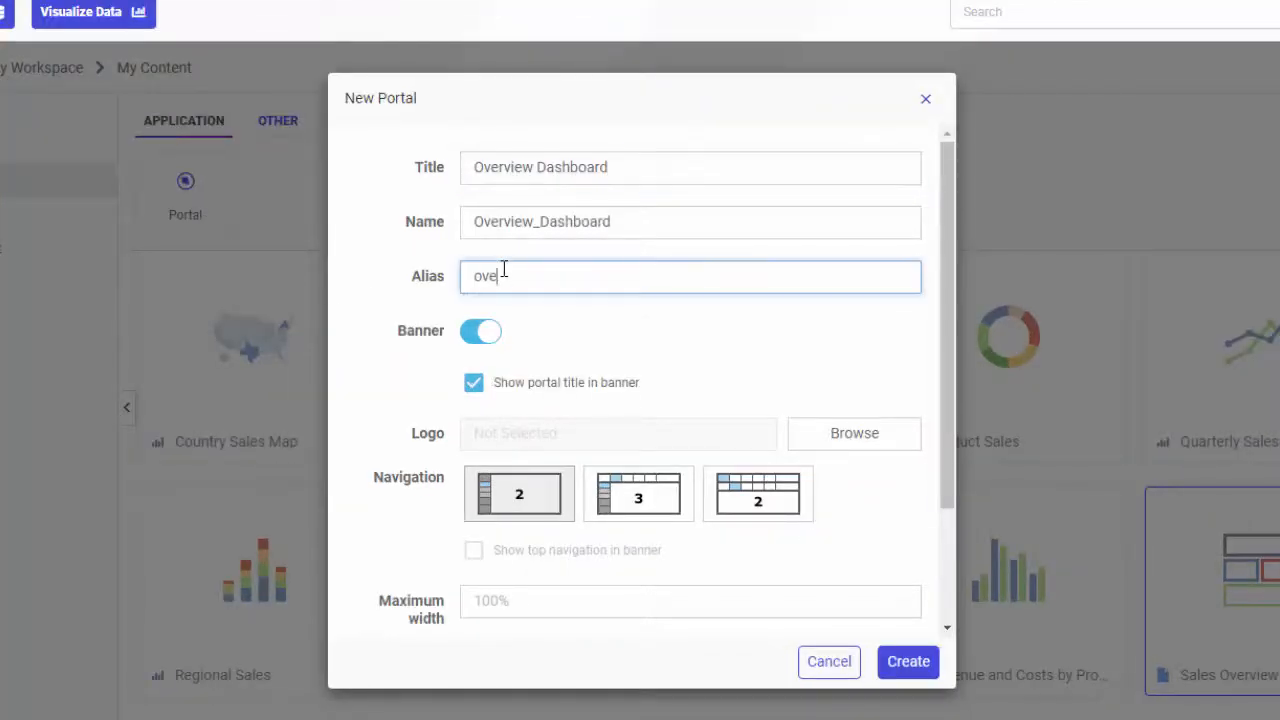
{"action": "type", "text": "rview"}
Step: Set the new portal's theme to Midnight and enable the option to create a My Pages menu
{"action": "scroll", "coordinate": [503, 270], "scroll_direction": "down", "scroll_amount": 3}
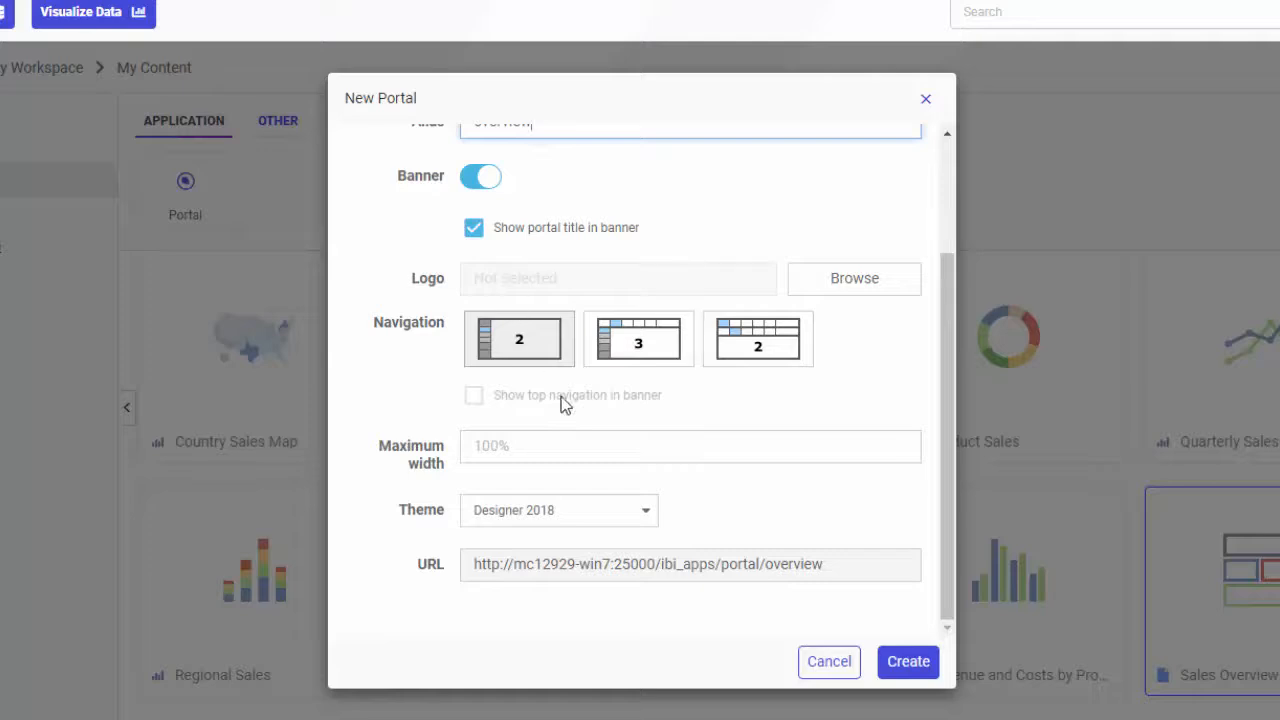
{"action": "left_click", "coordinate": [646, 511]}
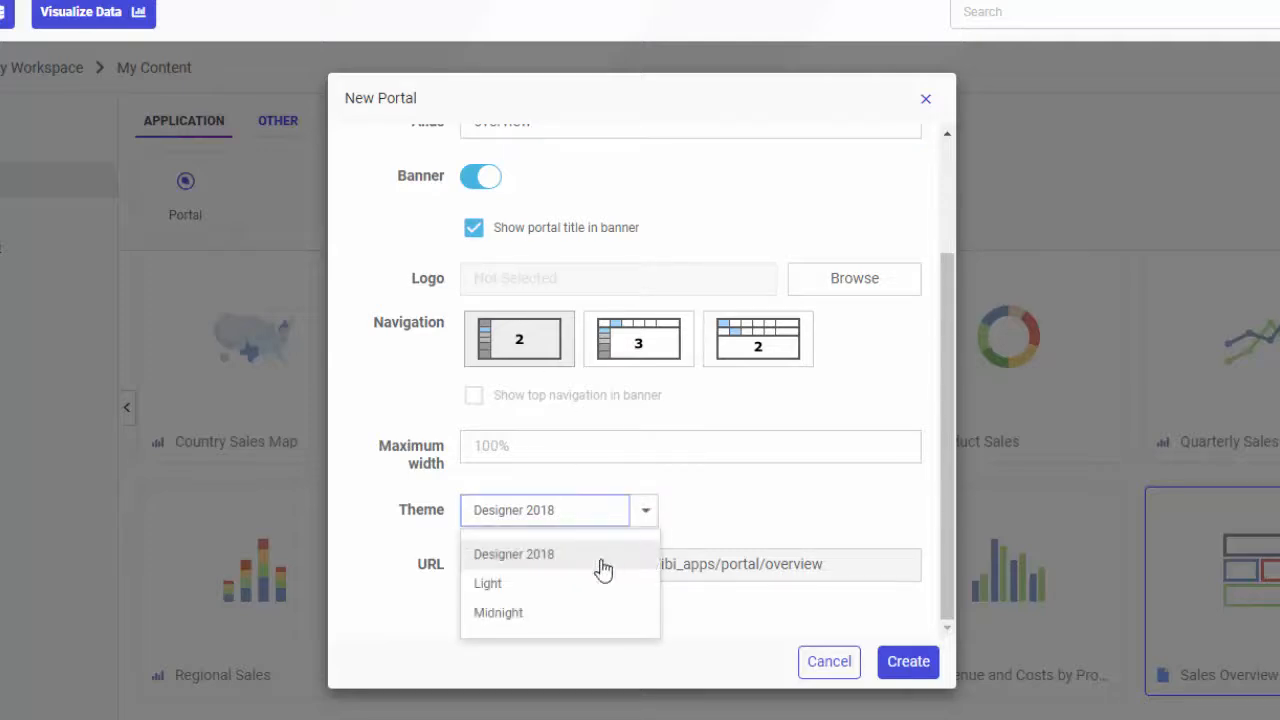
{"action": "left_click", "coordinate": [571, 613]}
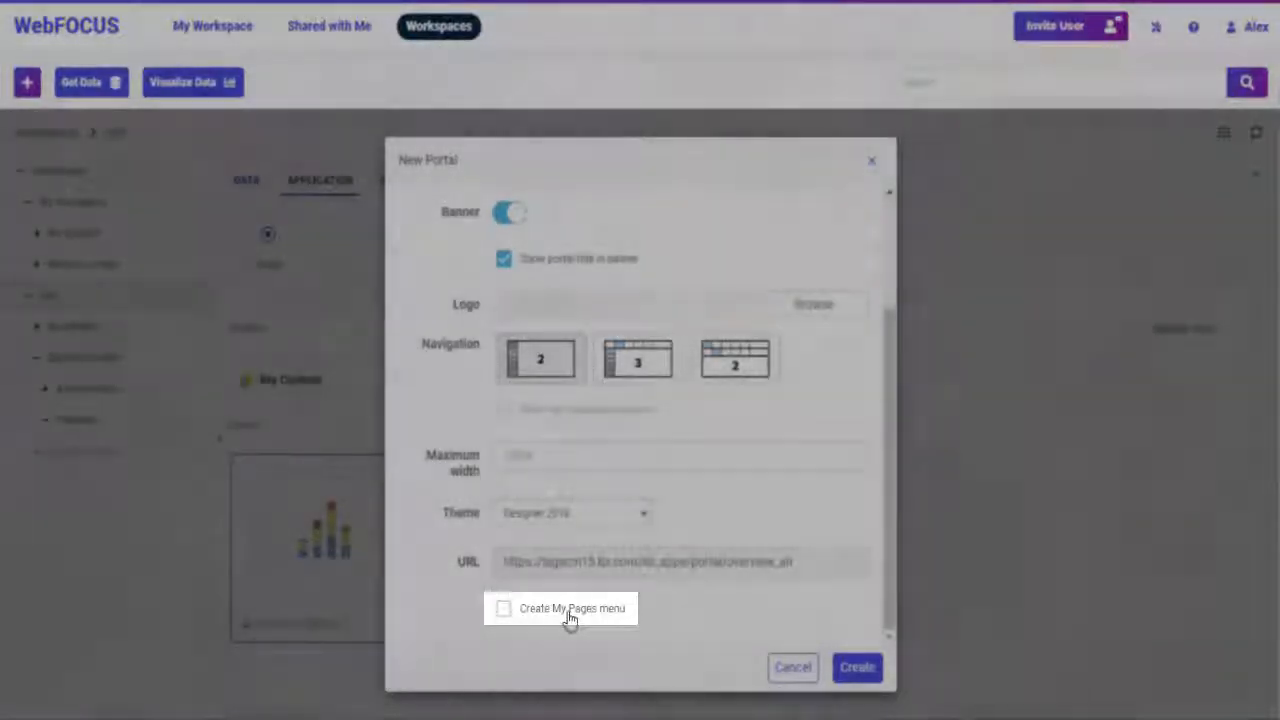
{"action": "left_click", "coordinate": [569, 618]}
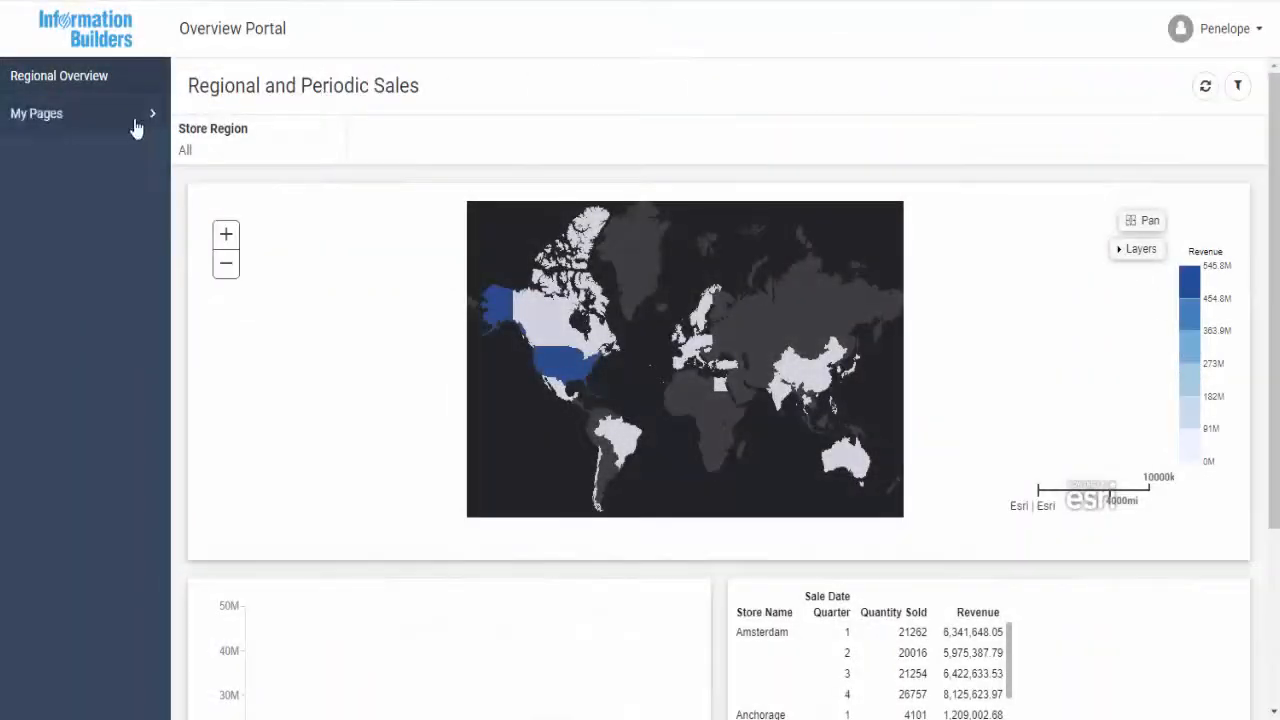
Step: Add a new page under My Pages in the Overview Portal, using the Grid 2-1 template
{"action": "left_click", "coordinate": [130, 137]}
{"action": "left_click", "coordinate": [97, 144]}
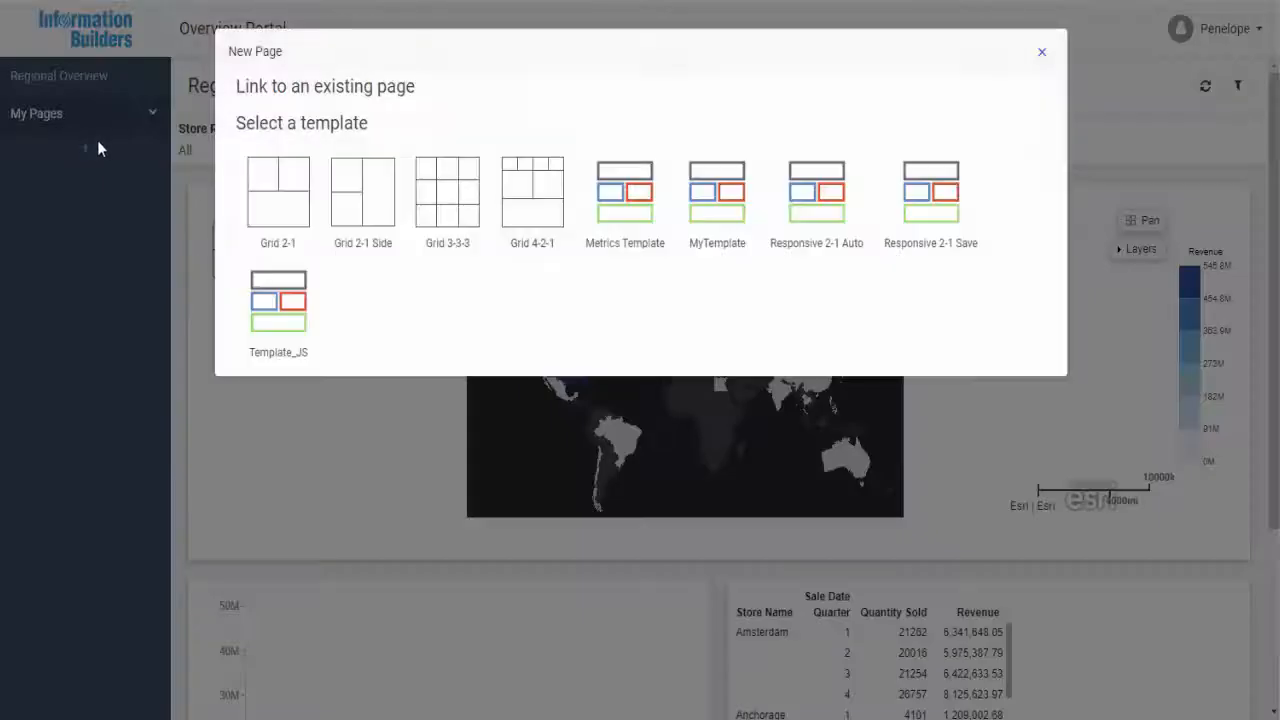
{"action": "left_click", "coordinate": [266, 199]}
Step: Add the Product Sales Report from the tcm workspace to the upper-left panel of the new page
{"action": "left_click", "coordinate": [442, 310]}
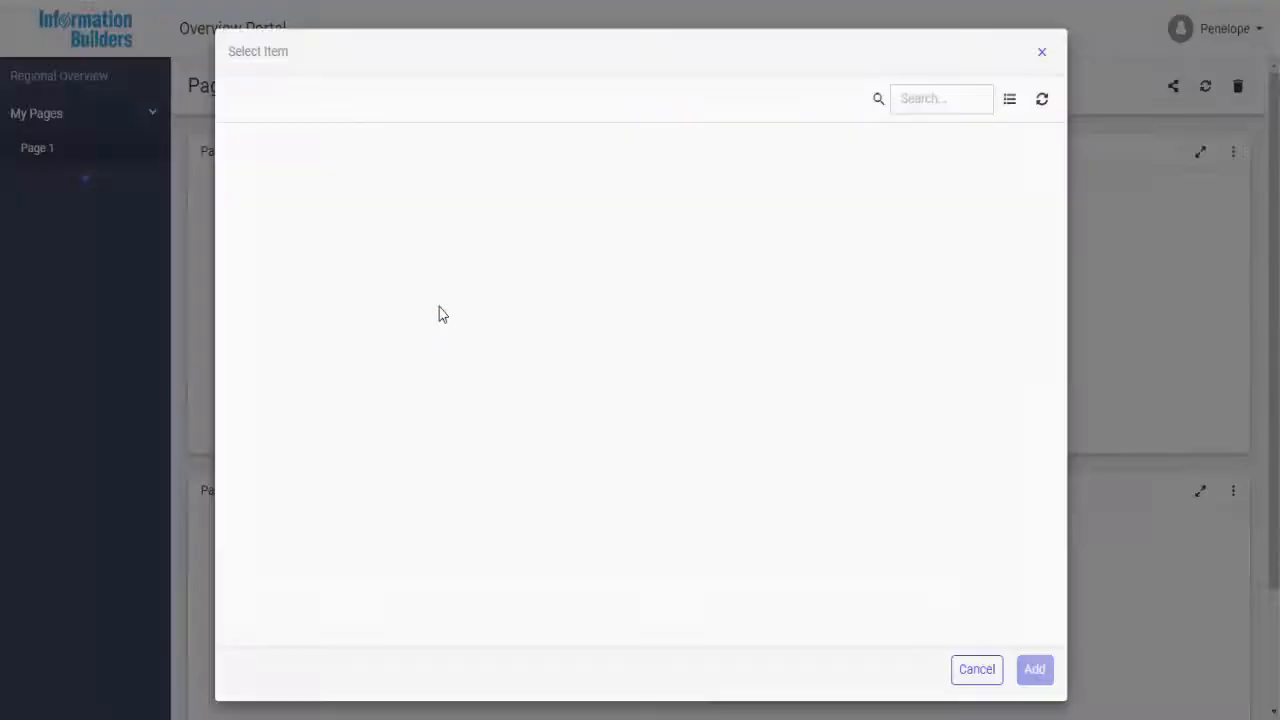
{"action": "double_click", "coordinate": [467, 209]}
{"action": "left_click", "coordinate": [503, 348]}
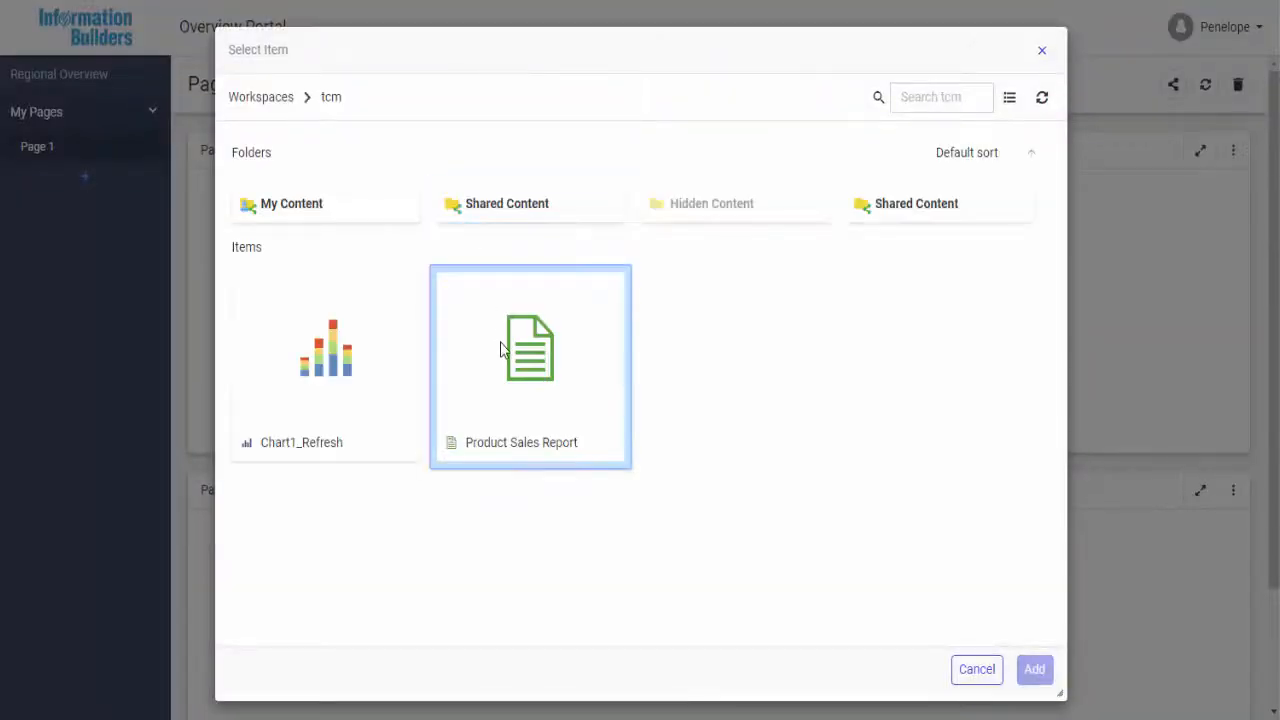
{"action": "double_click", "coordinate": [503, 348]}
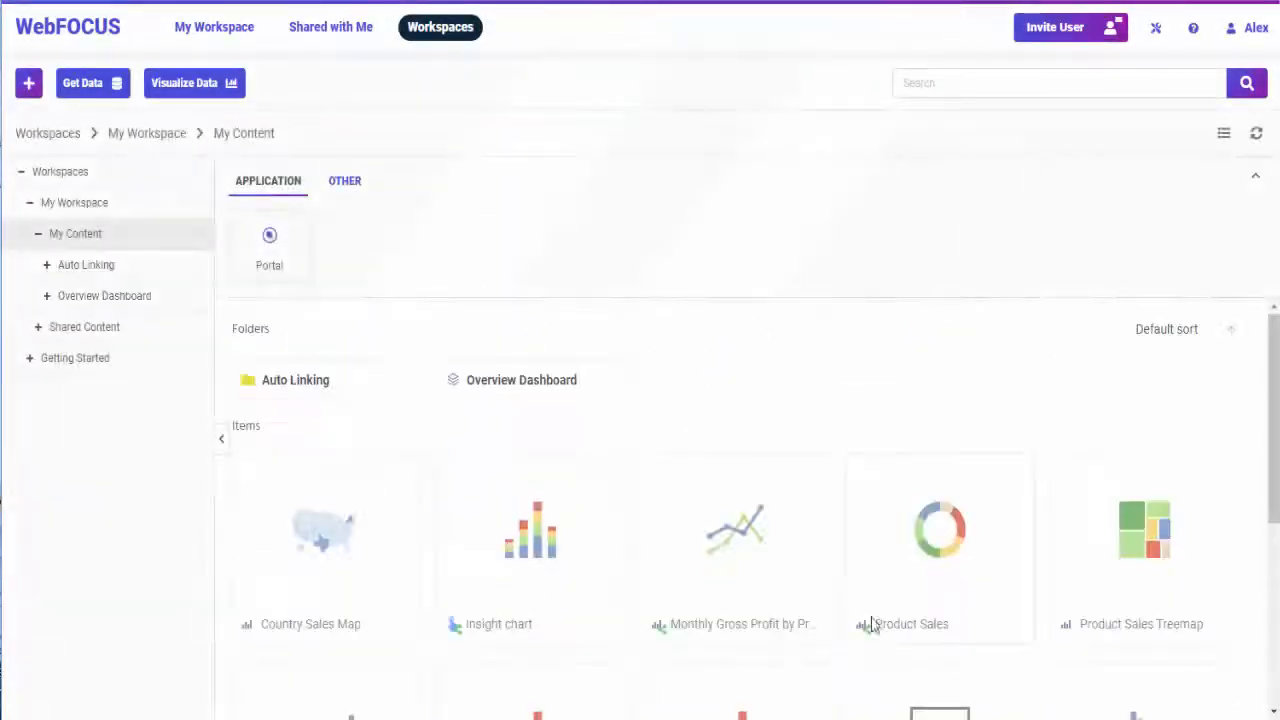
Step: Create a folder titled "Sales Performance" inside the Overview Dashboard portal
{"action": "right_click", "coordinate": [551, 387]}
{"action": "left_click", "coordinate": [676, 408]}
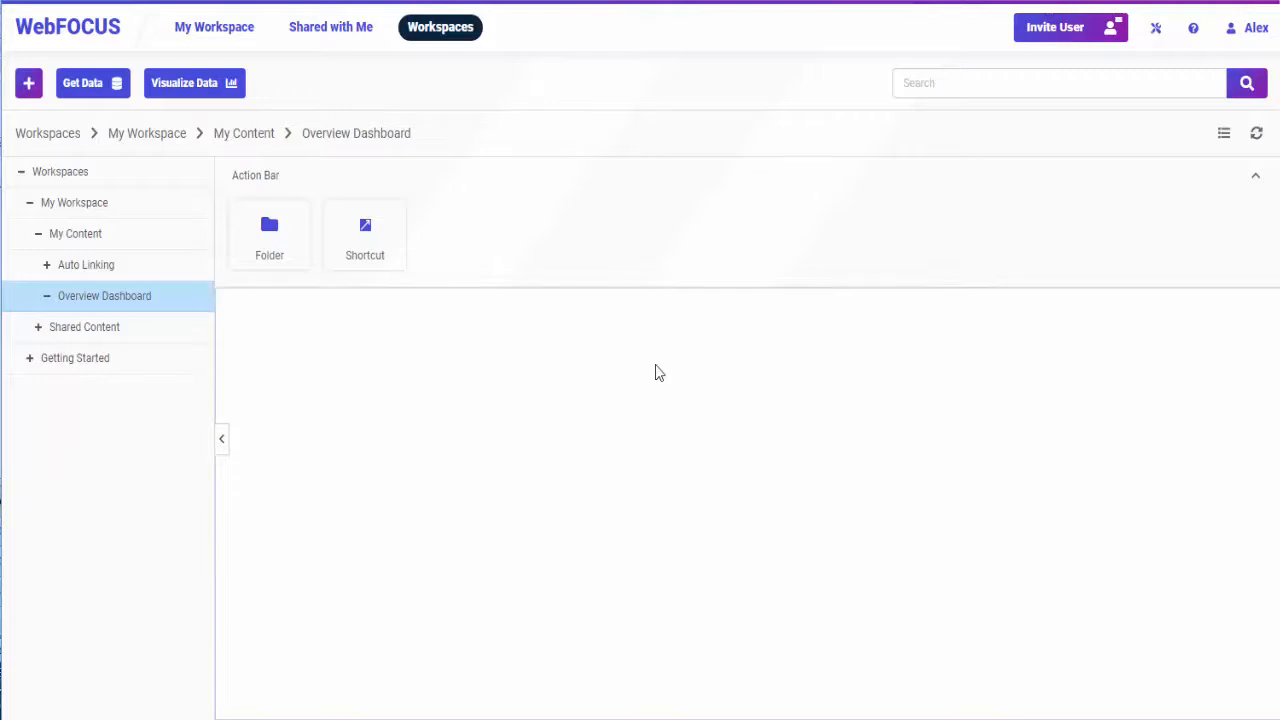
{"action": "left_click", "coordinate": [248, 234]}
{"action": "type", "text": "Sales Performance"}
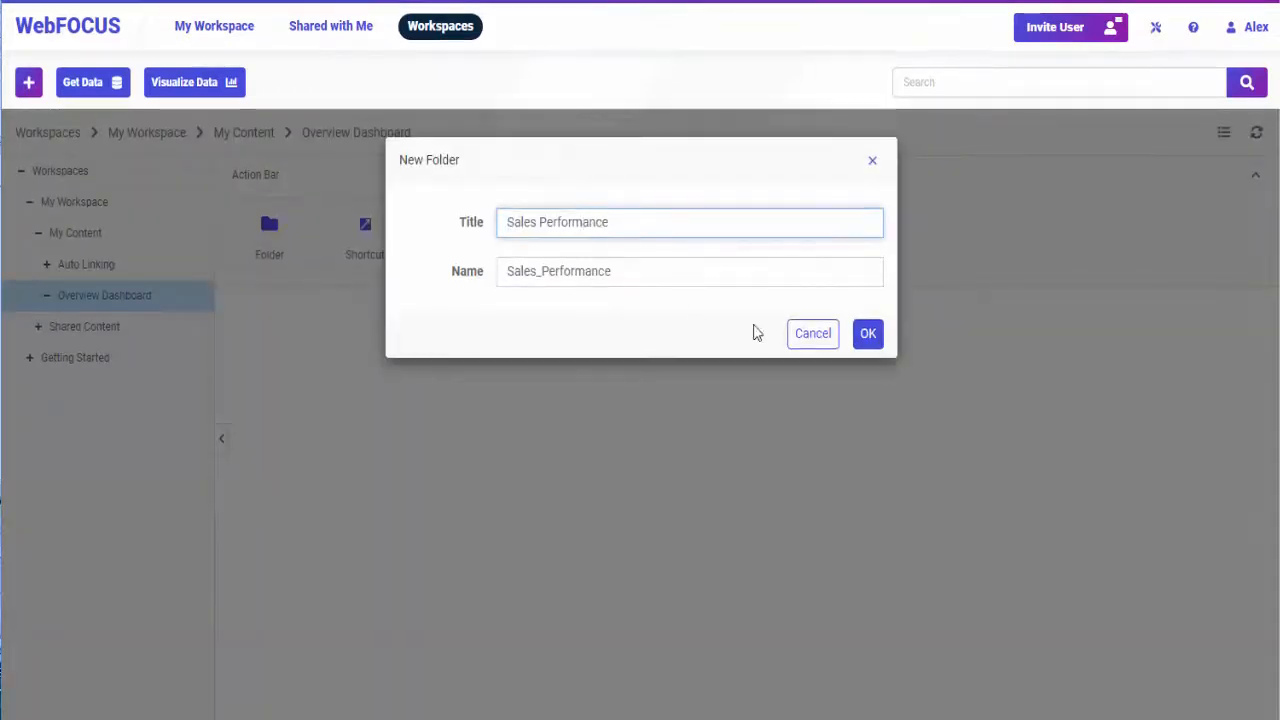
{"action": "left_click", "coordinate": [868, 334]}
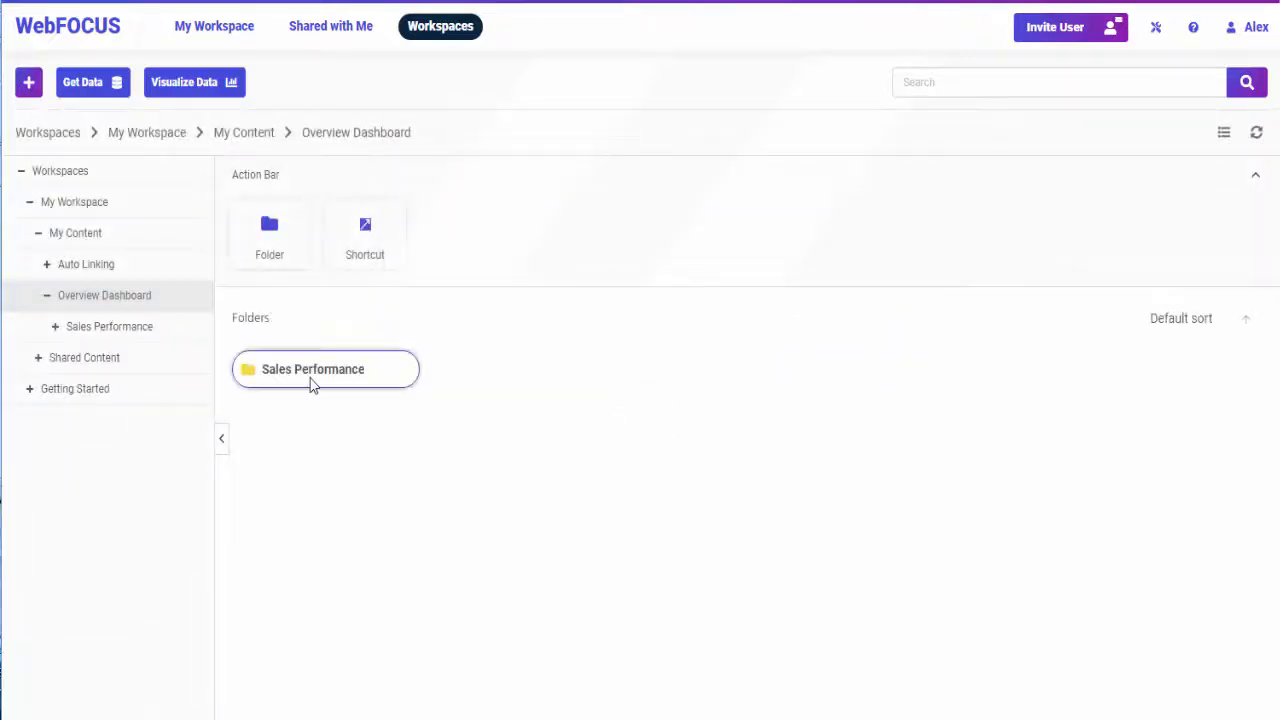
Step: Add a shortcut to the Returns Overview page in the Sales Performance folder
{"action": "double_click", "coordinate": [311, 371]}
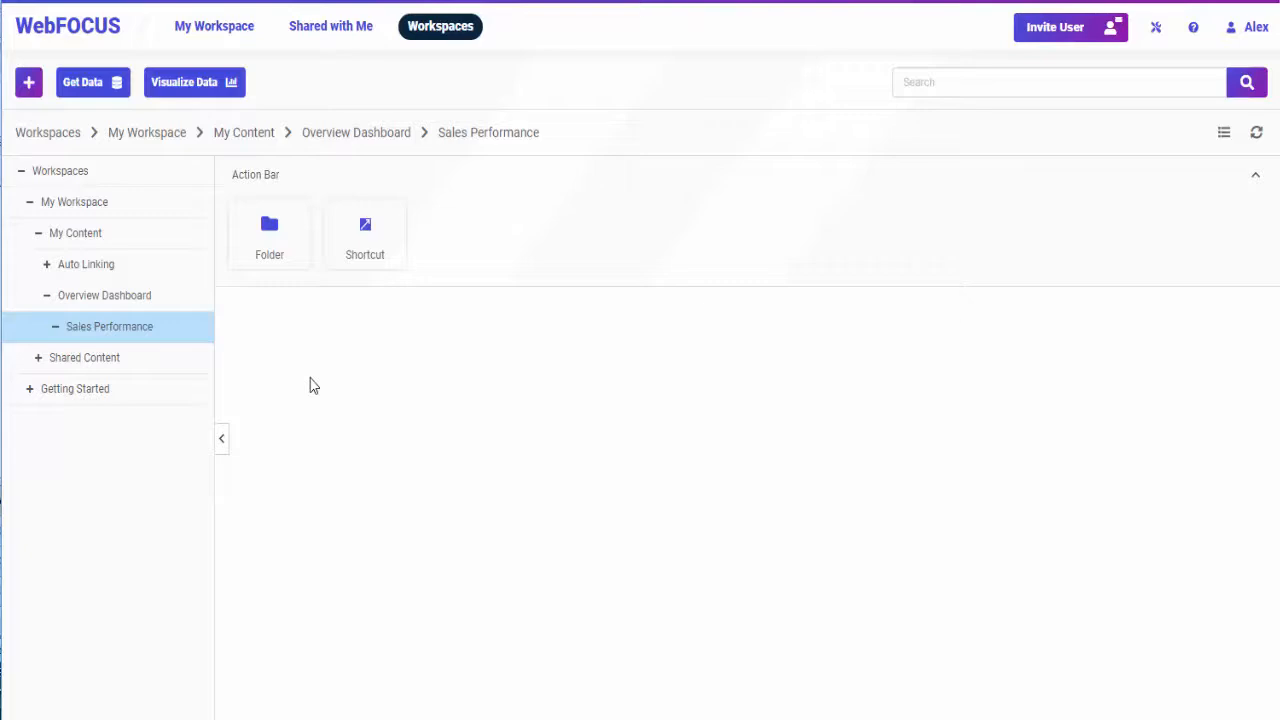
{"action": "left_click", "coordinate": [368, 240]}
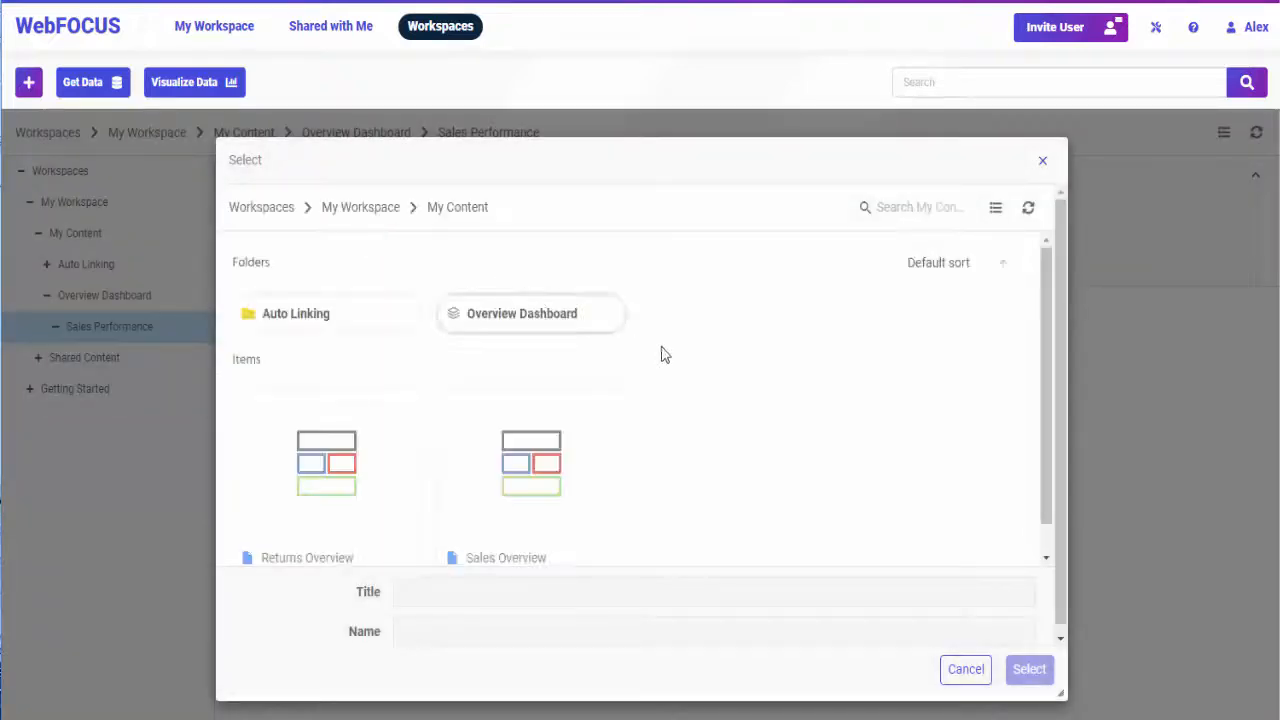
{"action": "double_click", "coordinate": [362, 438]}
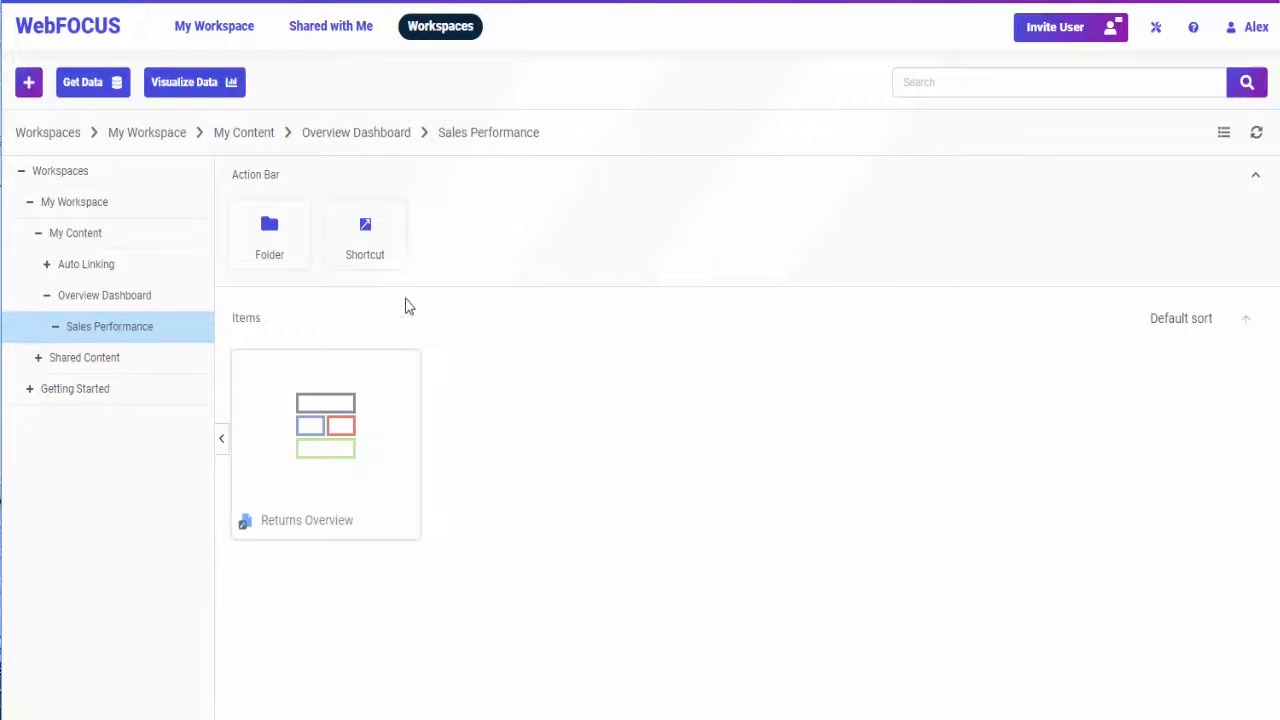
Step: Return to the Overview Dashboard portal and start assembling visualizations on a page with the Blank template
{"action": "left_click", "coordinate": [370, 134]}
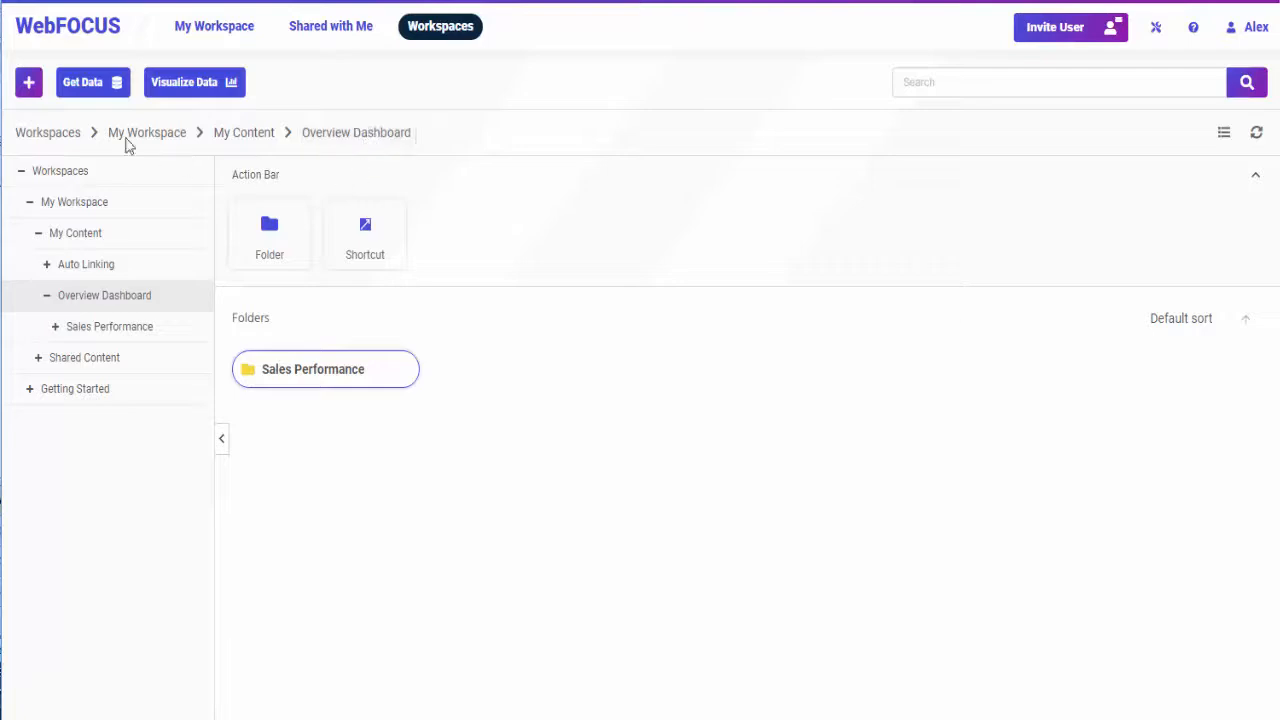
{"action": "left_click", "coordinate": [27, 88]}
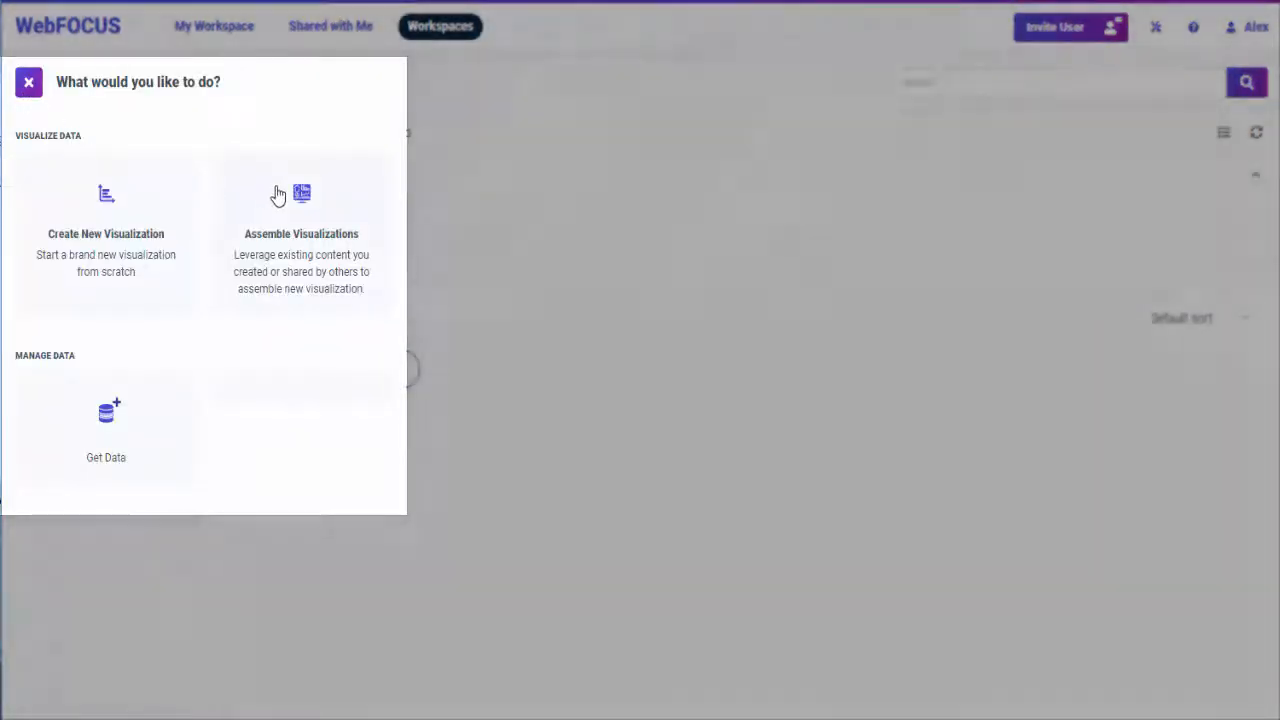
{"action": "left_click", "coordinate": [278, 195]}
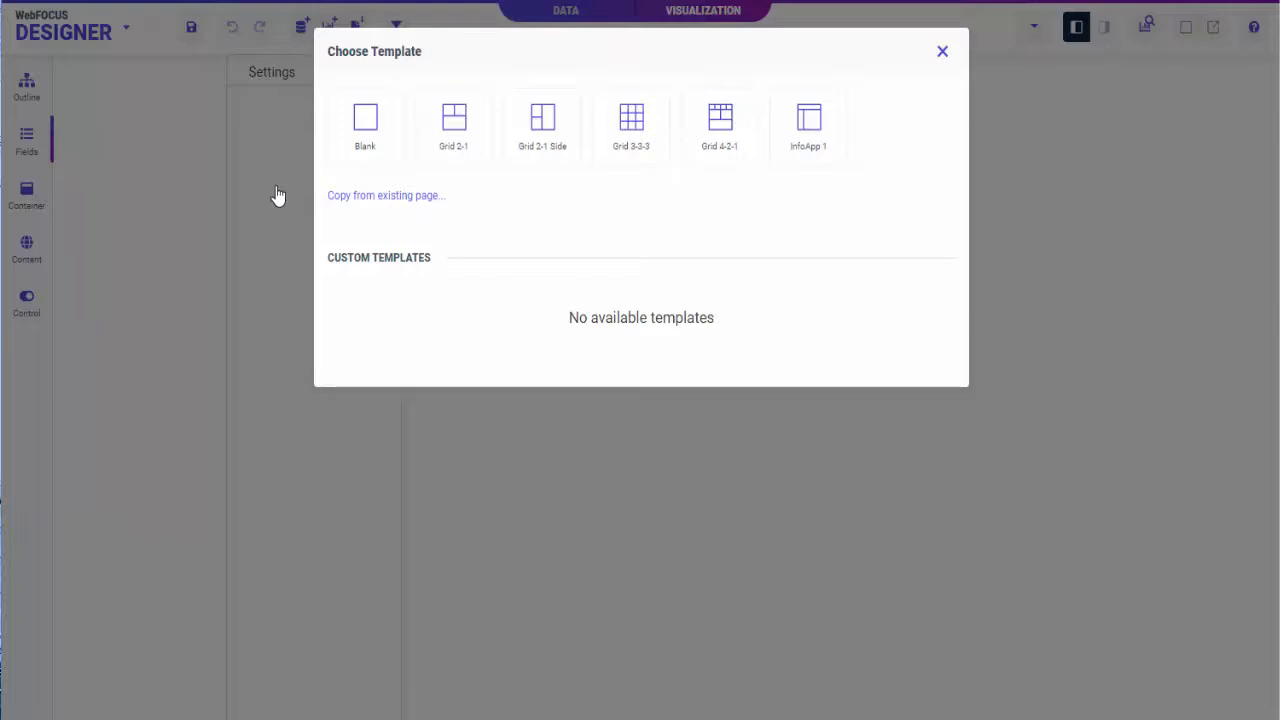
{"action": "left_click", "coordinate": [364, 147]}
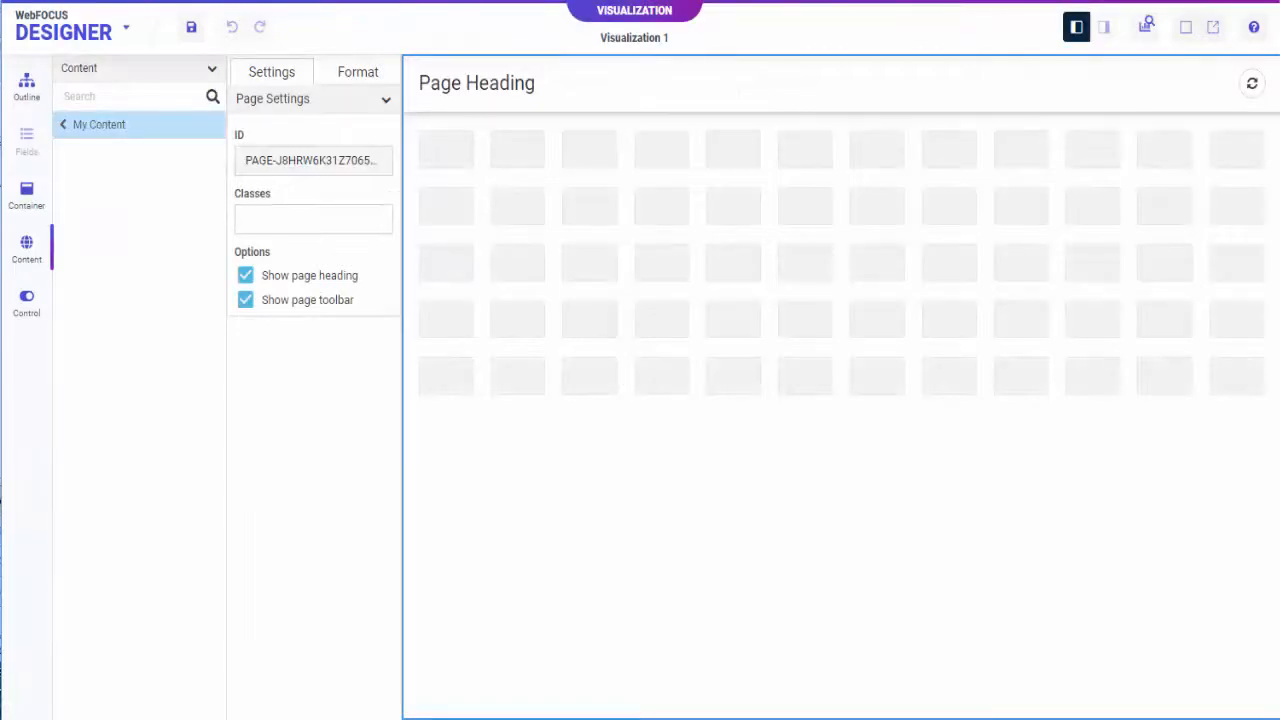
Step: Place the Revenue Heatmap at the upper left of the page grid and enlarge it to about six columns wide
{"action": "left_click_drag", "start_coordinate": [152, 622], "coordinate": [468, 271]}
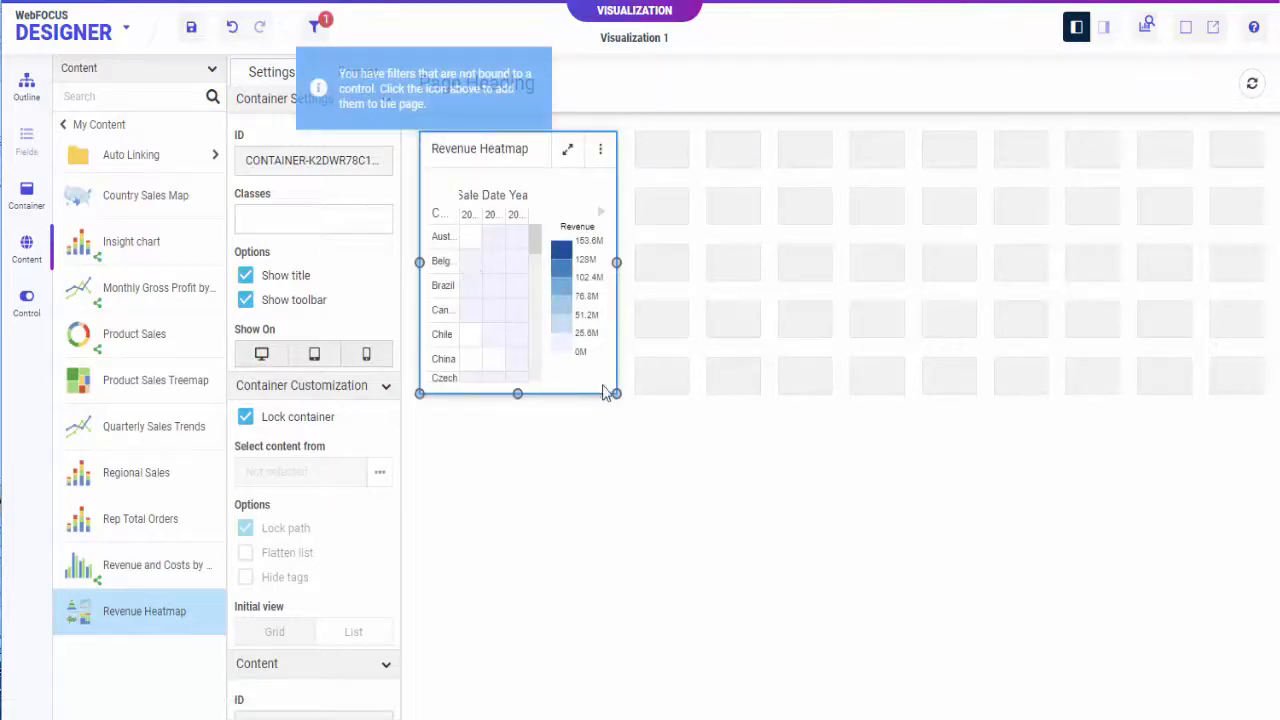
{"action": "left_click_drag", "start_coordinate": [617, 394], "coordinate": [846, 663]}
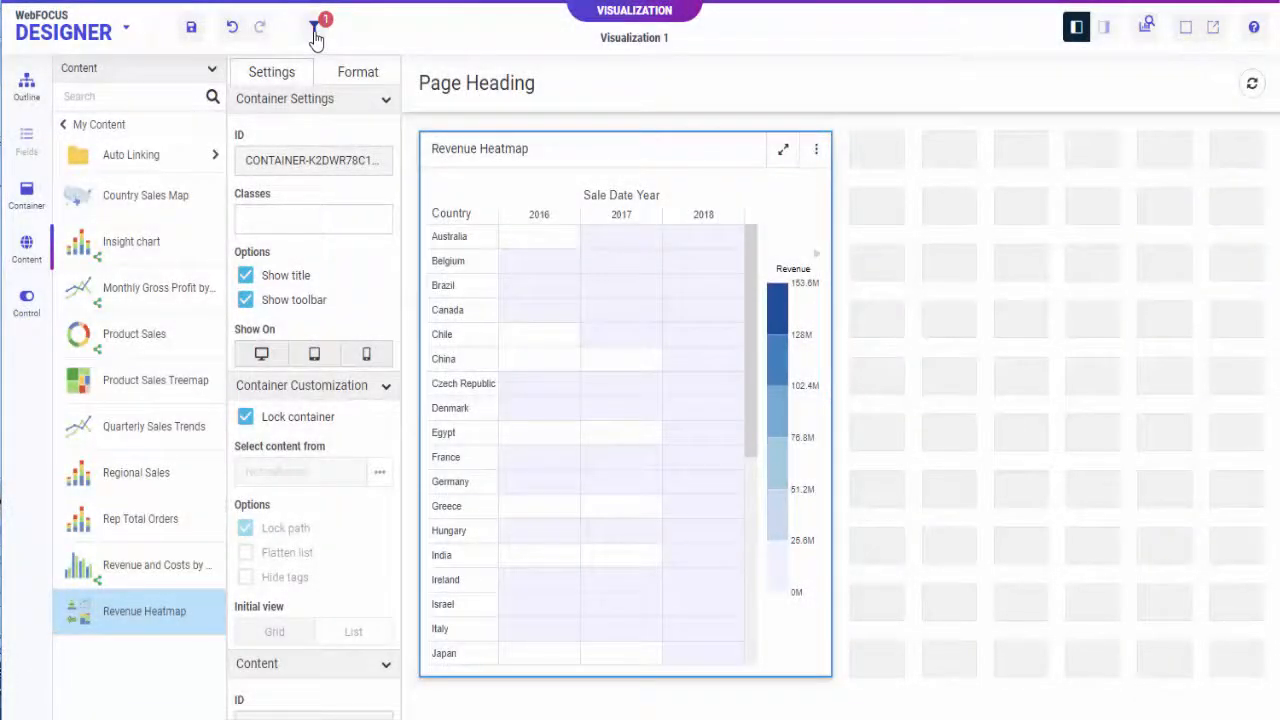
Step: Add the unbound Sale Date Year filter to the page as a control and convert it to a button set
{"action": "left_click", "coordinate": [314, 30]}
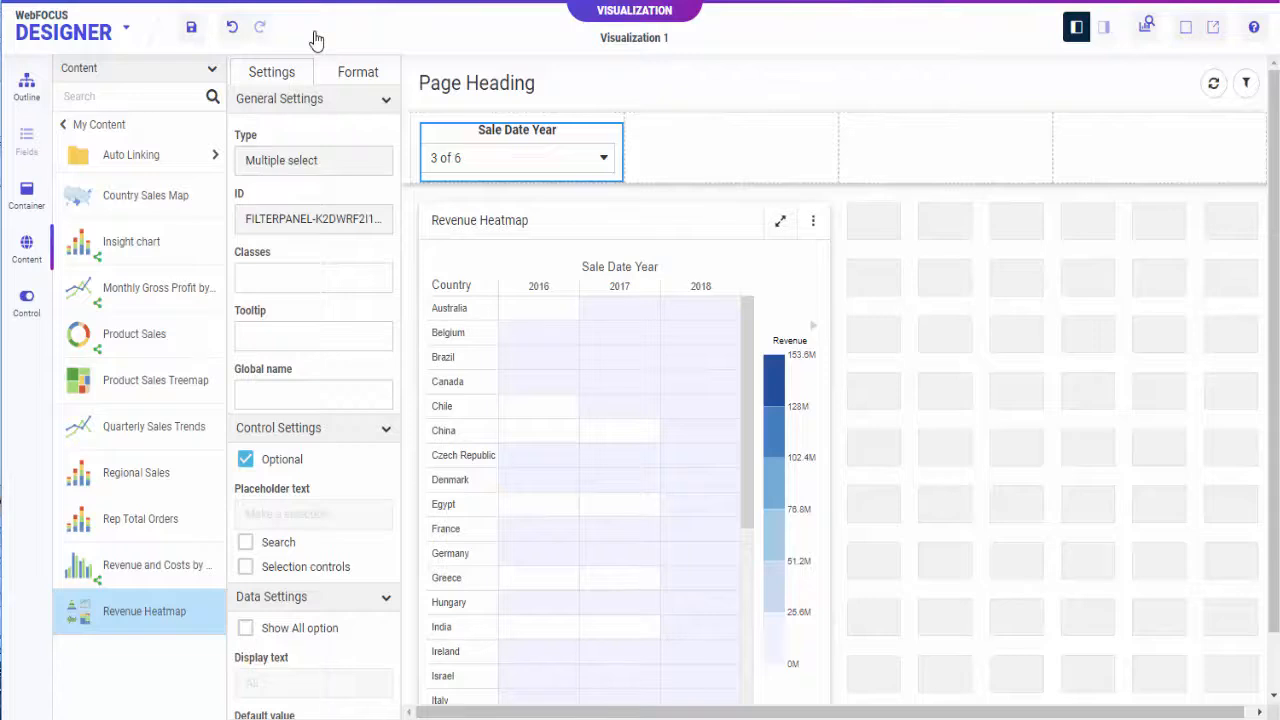
{"action": "right_click", "coordinate": [592, 136]}
{"action": "left_click", "coordinate": [660, 187]}
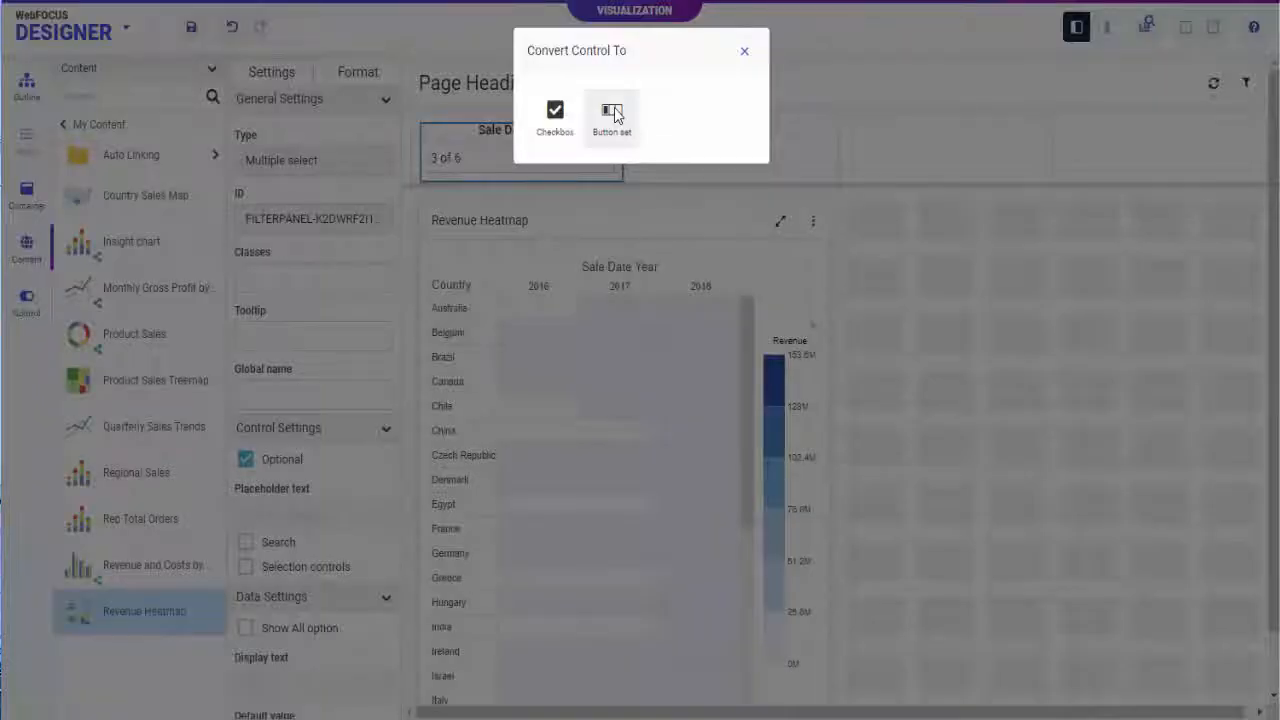
{"action": "left_click", "coordinate": [611, 111]}
Step: Set the Sale Date Year button set's direction to horizontal and the filter grid to 1 column
{"action": "left_click", "coordinate": [370, 78]}
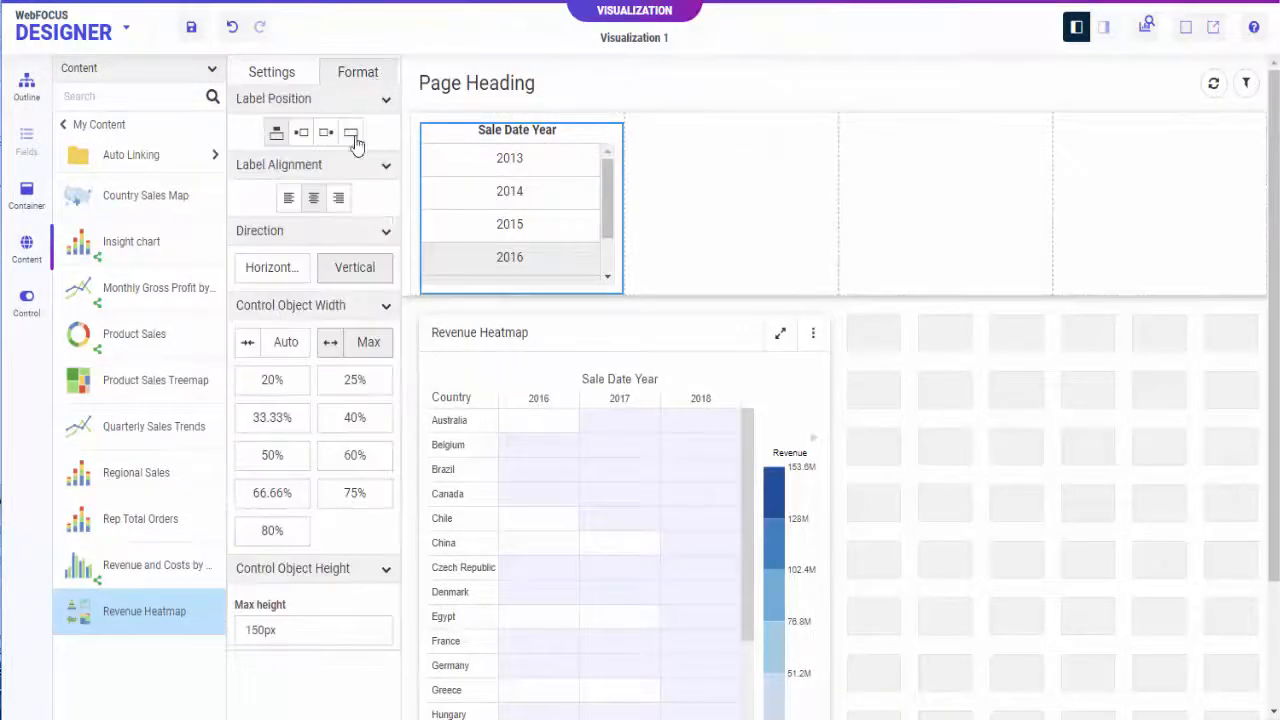
{"action": "left_click", "coordinate": [280, 278]}
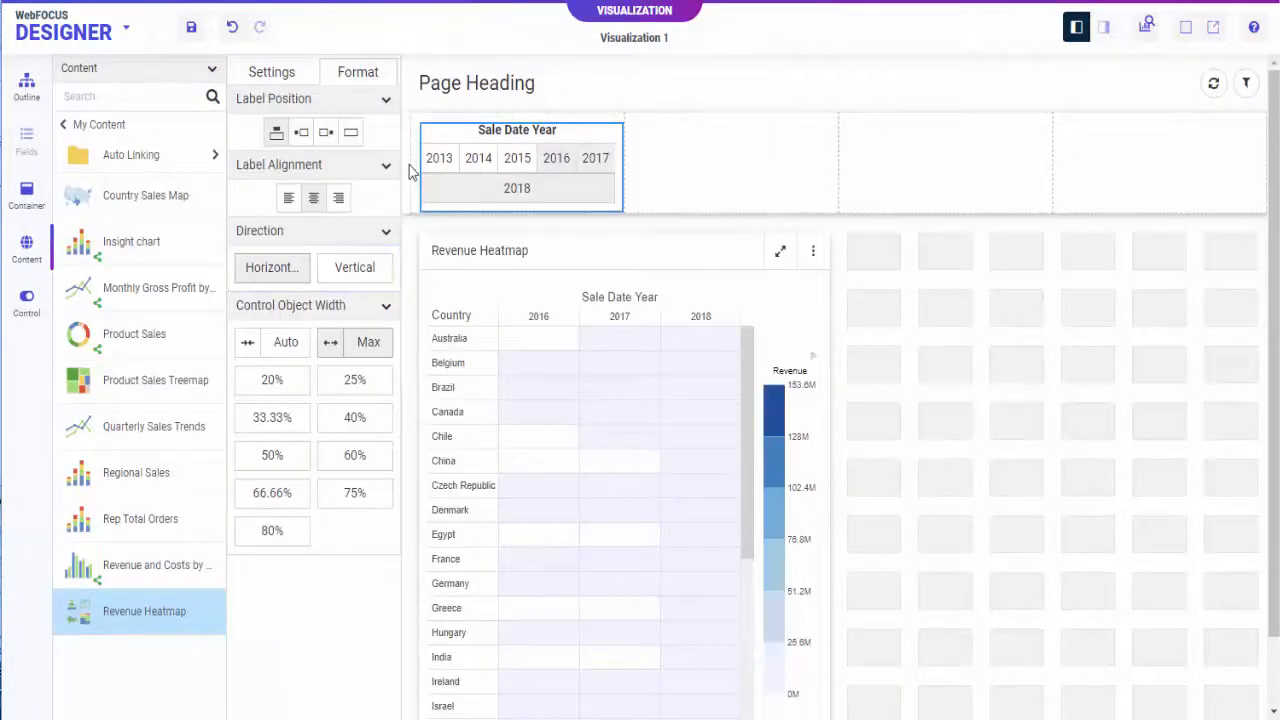
{"action": "left_click", "coordinate": [410, 172]}
{"action": "left_click", "coordinate": [278, 160]}
{"action": "left_click", "coordinate": [506, 136]}
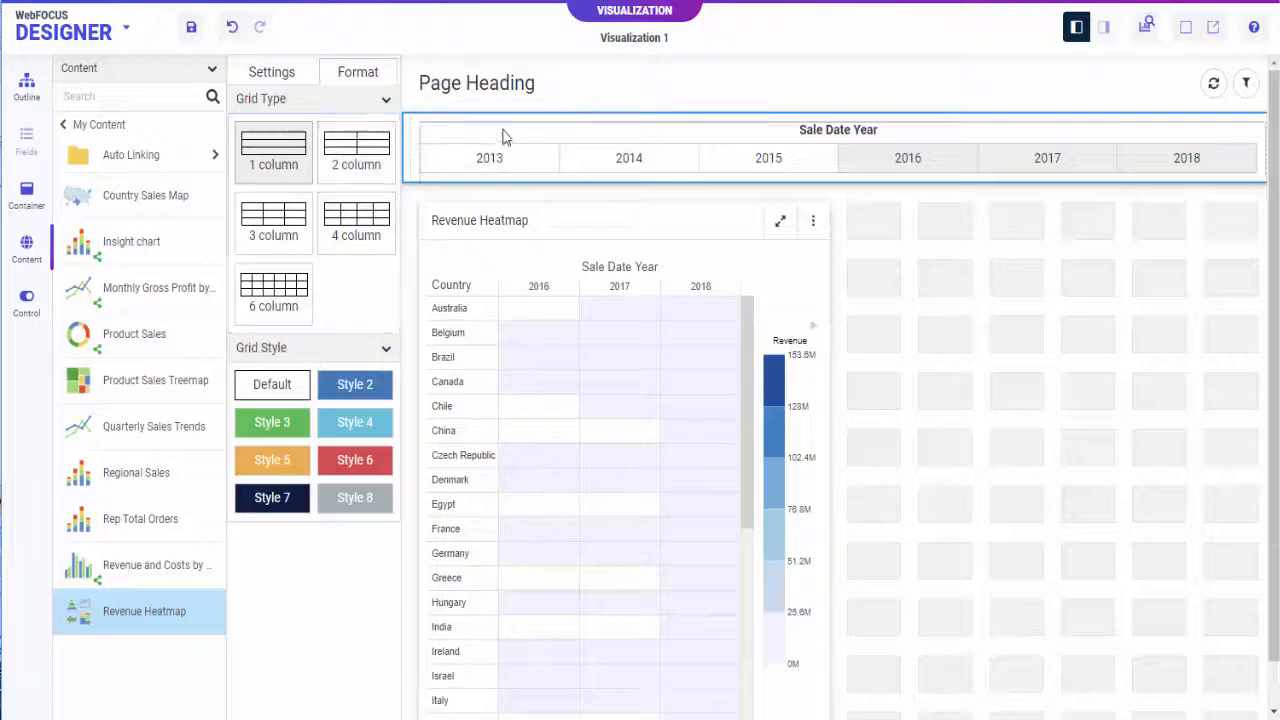
{"action": "left_click", "coordinate": [272, 74]}
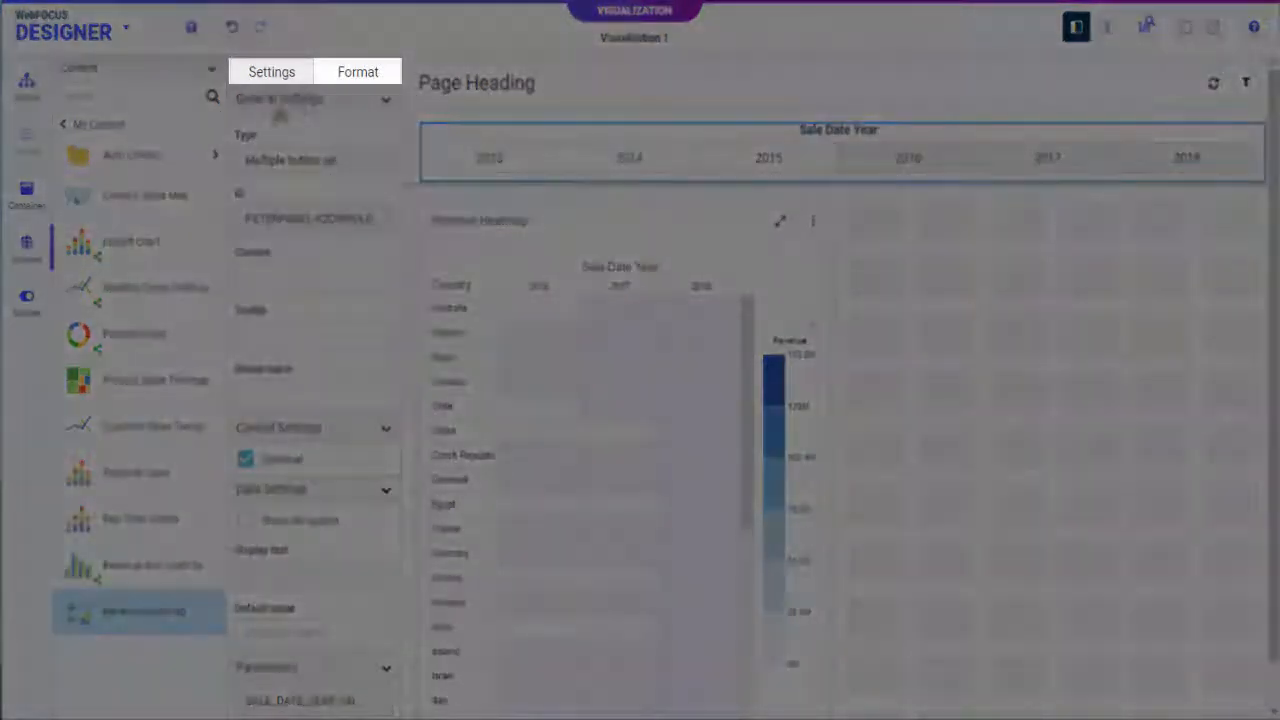
Step: Add a Tab container beside the Revenue Heatmap, filling the remaining page width
{"action": "left_click", "coordinate": [29, 195]}
{"action": "left_click_drag", "start_coordinate": [128, 116], "coordinate": [872, 247]}
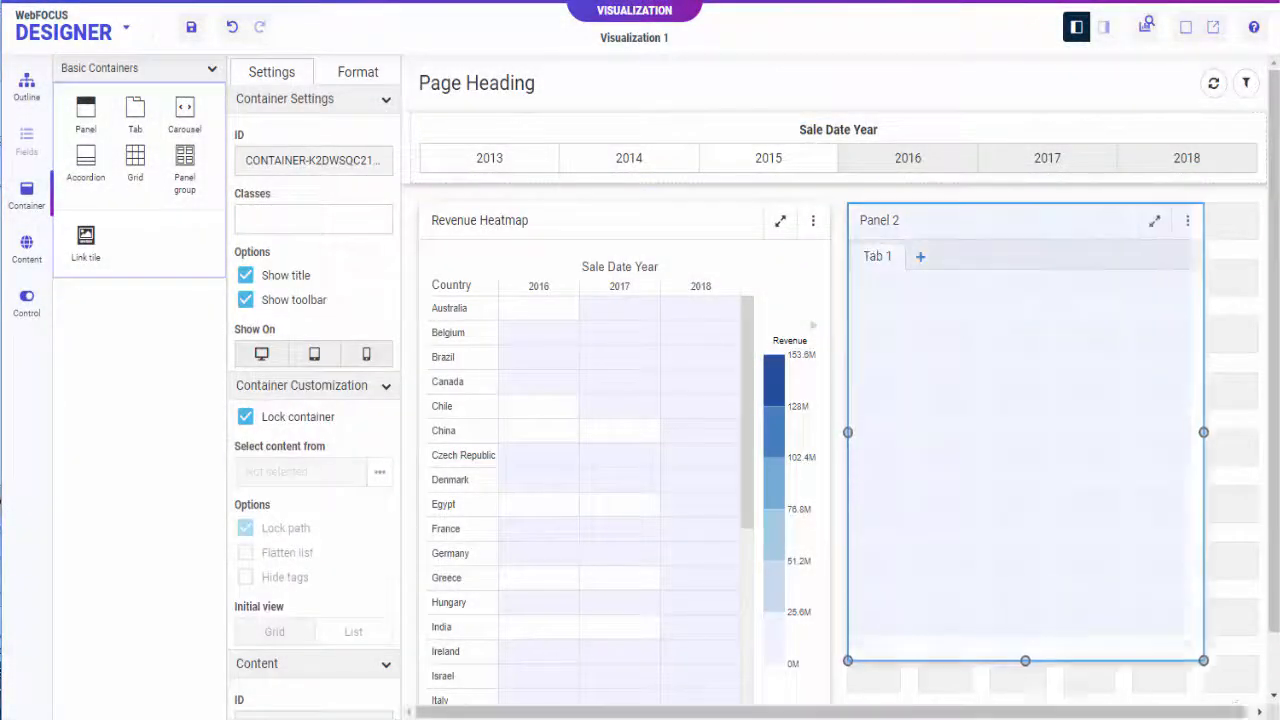
{"action": "scroll", "coordinate": [1155, 581], "scroll_direction": "down", "scroll_amount": 1}
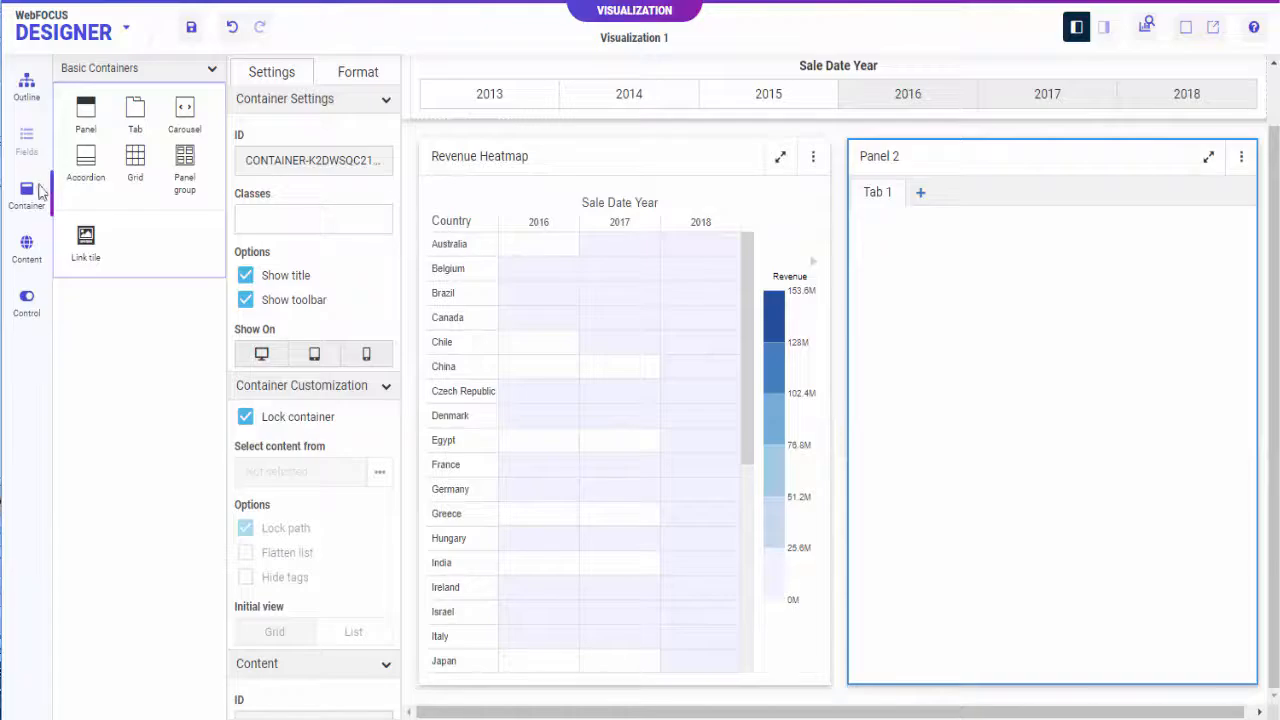
Step: Add the Insight chart and the Product Sales Treemap as two tabs of the Panel 2 container
{"action": "left_click", "coordinate": [31, 244]}
{"action": "left_click_drag", "start_coordinate": [137, 240], "coordinate": [957, 380]}
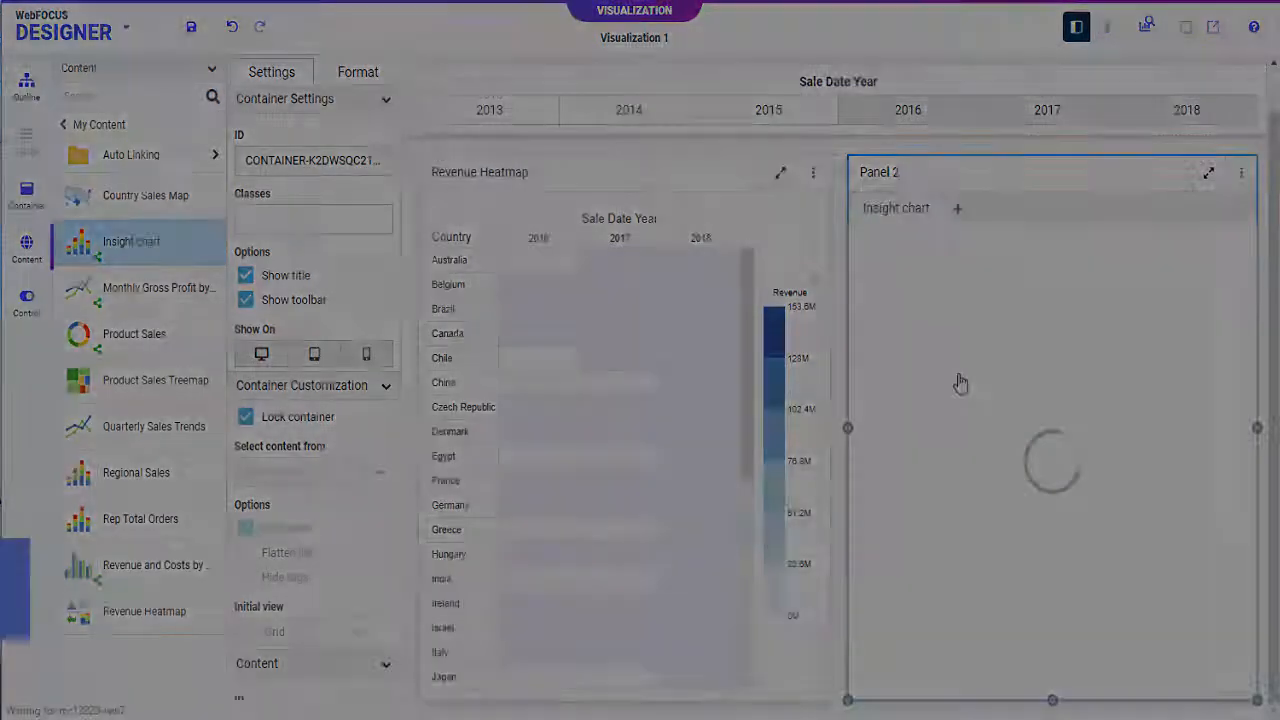
{"action": "left_click_drag", "start_coordinate": [130, 384], "coordinate": [1037, 293]}
{"action": "left_click", "coordinate": [722, 140]}
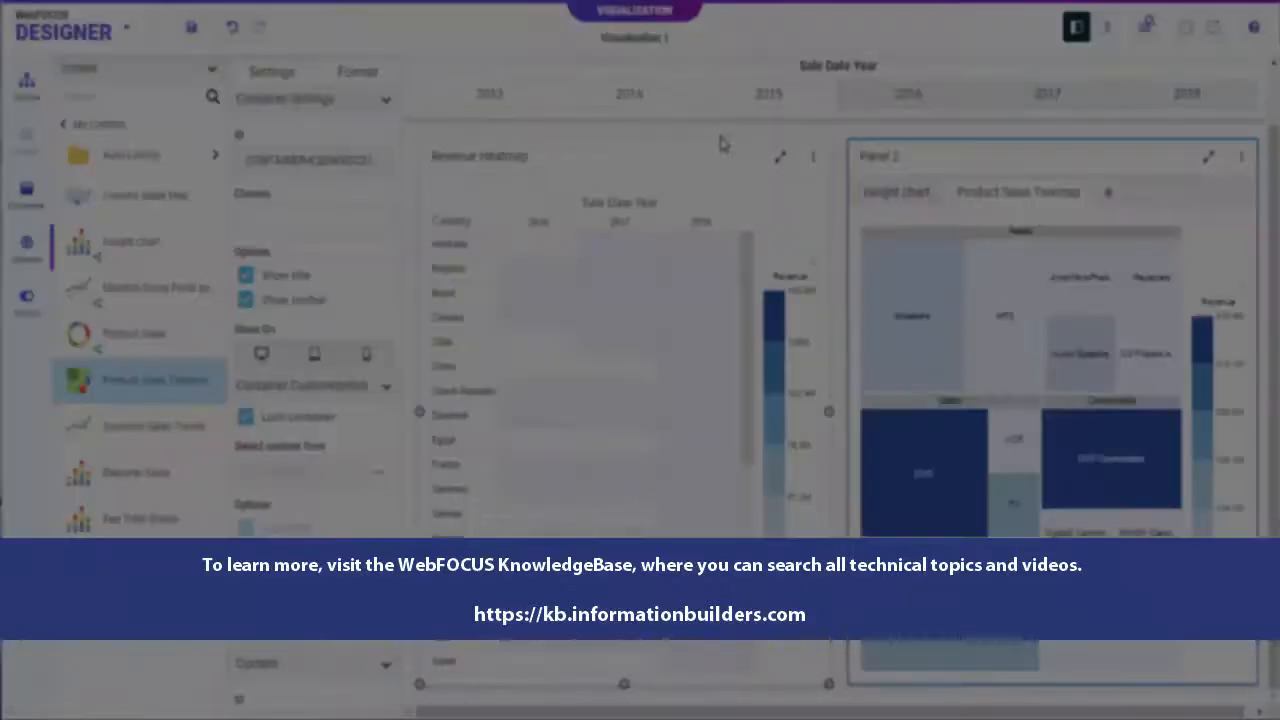